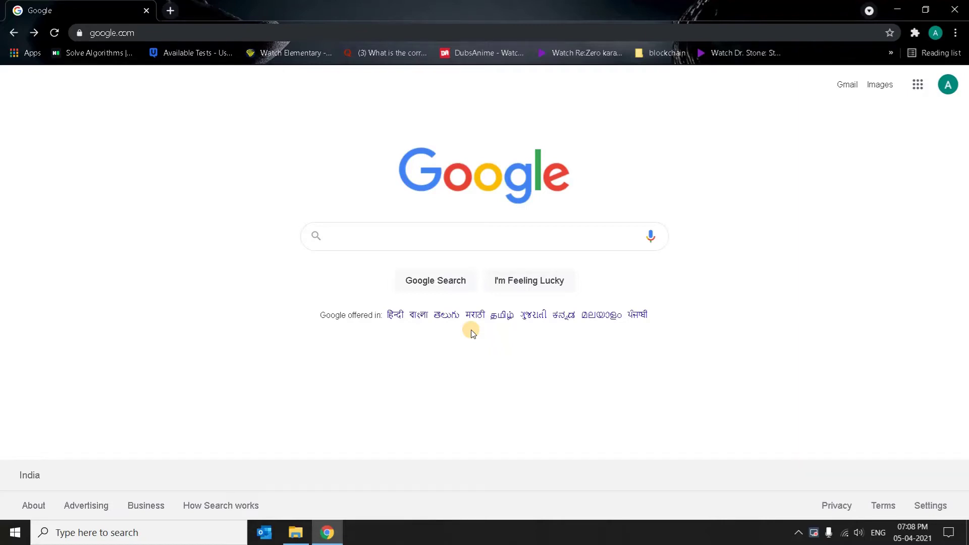
- Search Google for 'ganache download windows' using the suggested query
click(425, 242)
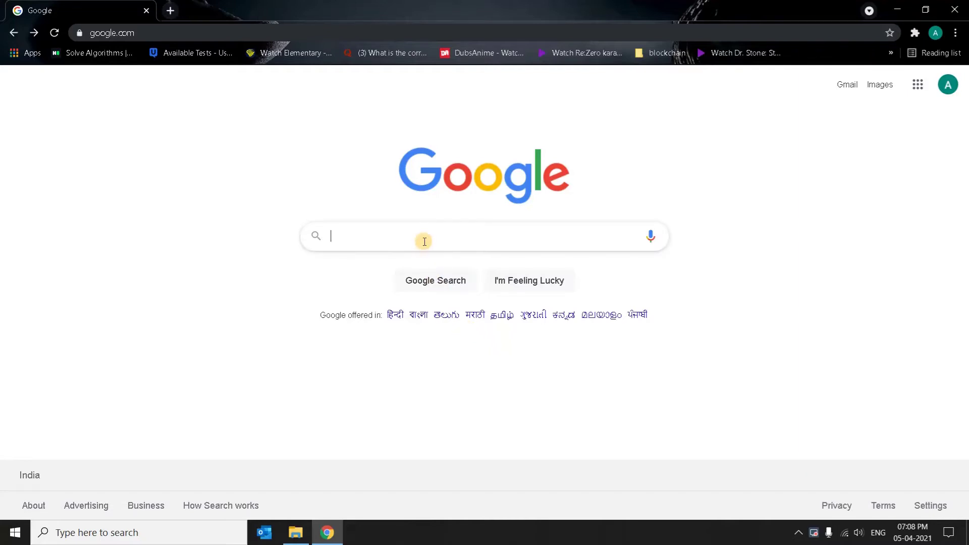
text(gan)
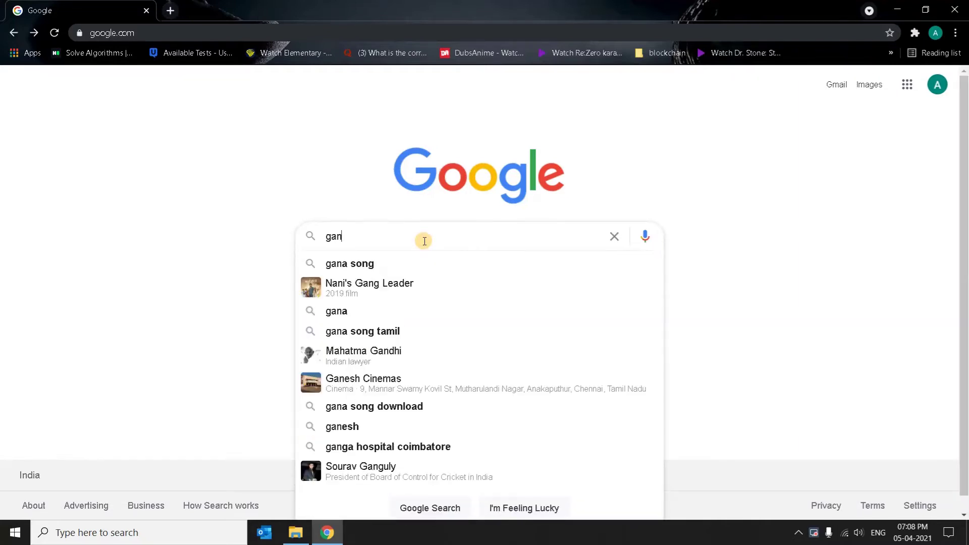
text(ache down)
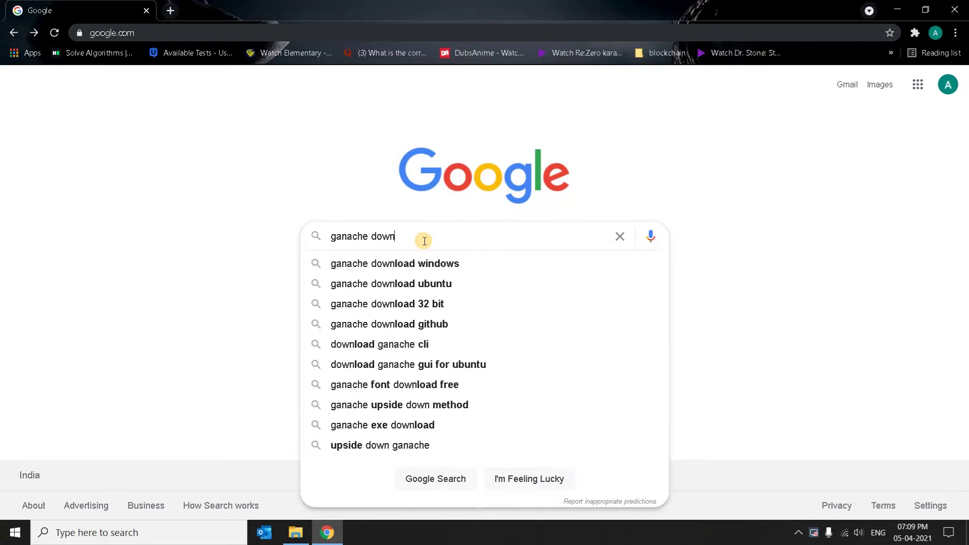
key(Down)
key(Return)
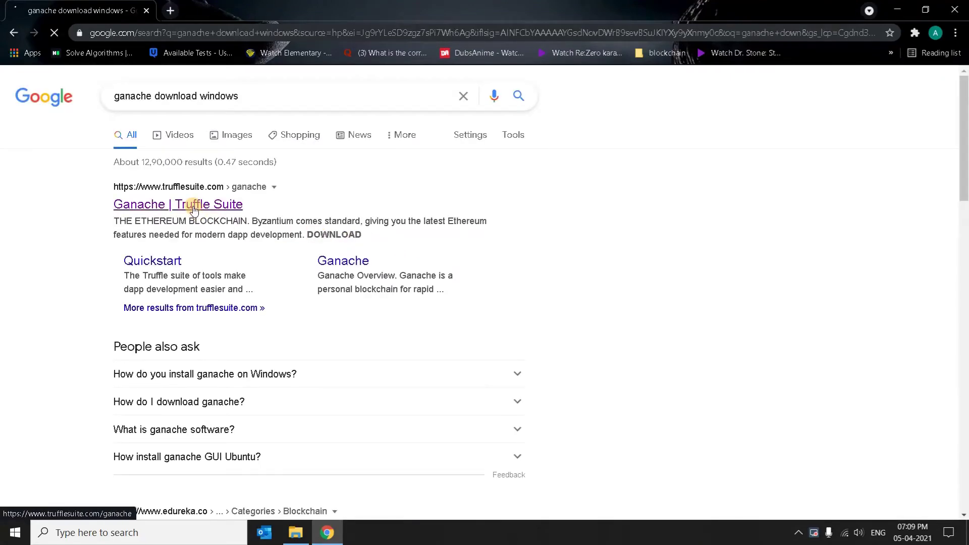
- Open the Ganache | Truffle Suite result in a new tab and switch to it
right_click(194, 210)
click(222, 216)
click(232, 10)
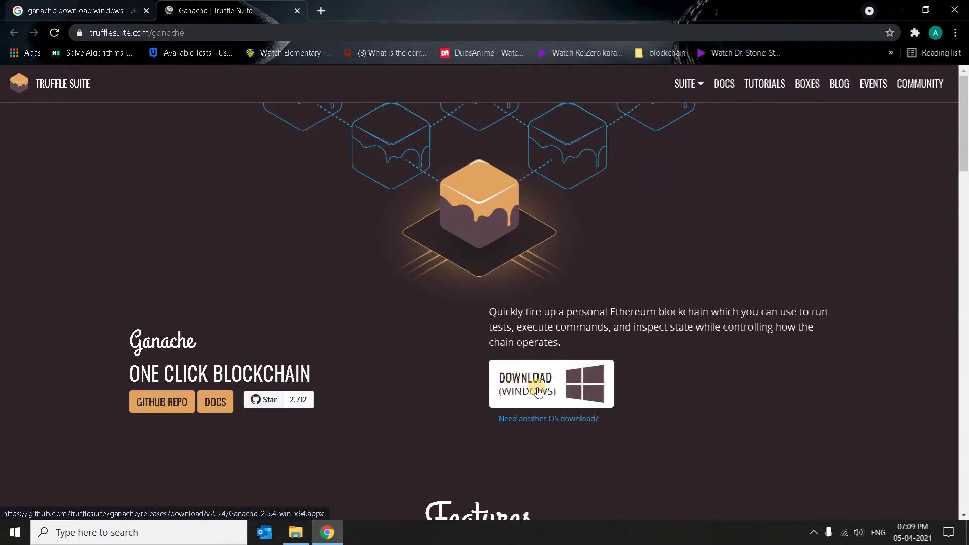
- Start the Ganache Windows download, cancel it, and return to the Google results tab
click(534, 391)
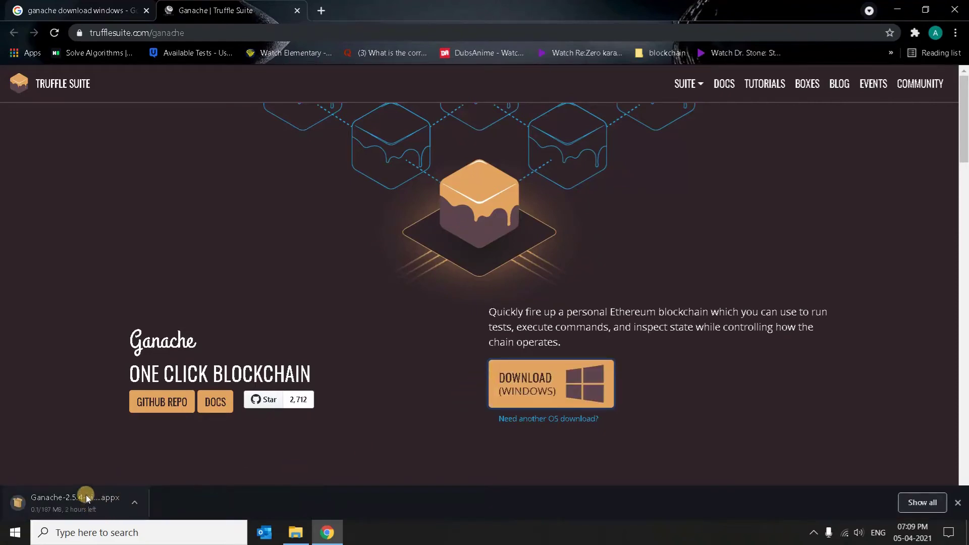
click(136, 504)
click(143, 480)
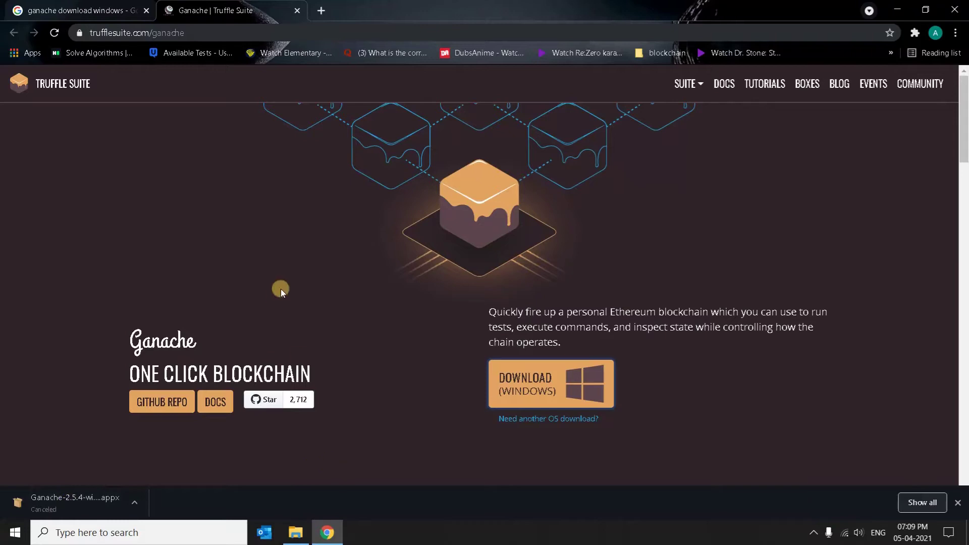
click(80, 10)
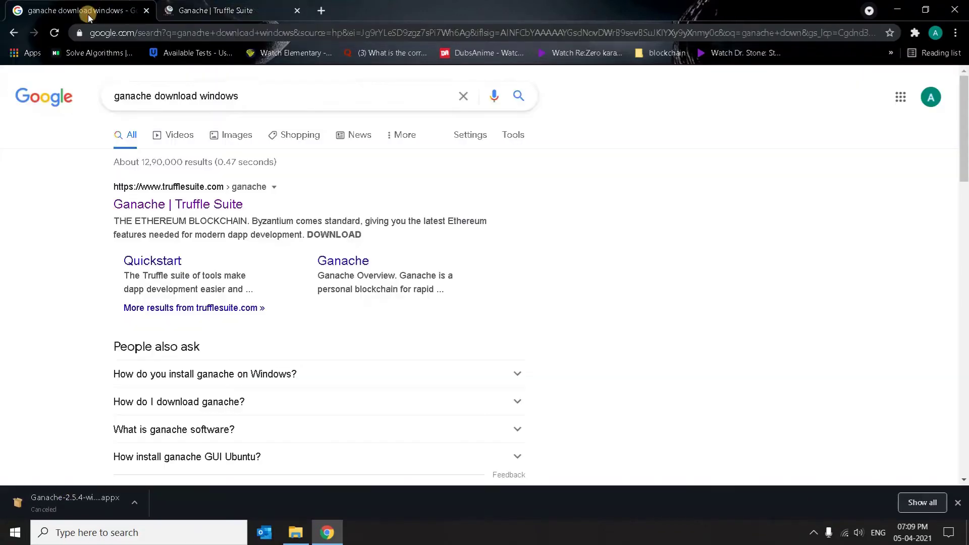
- Search Google for 'ether wallet github releases'
drag(260, 98, 112, 98)
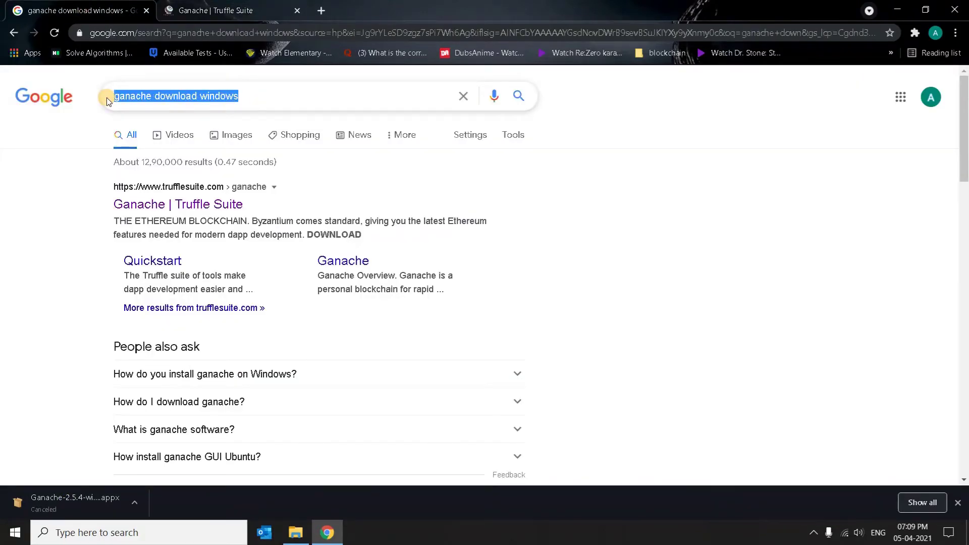
text(ether)
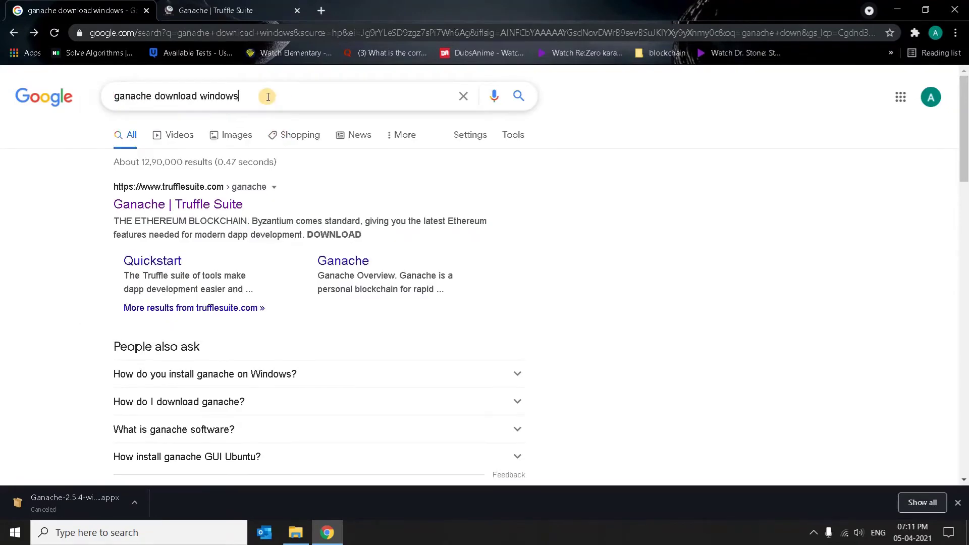
drag(260, 97, 101, 98)
text(ether )
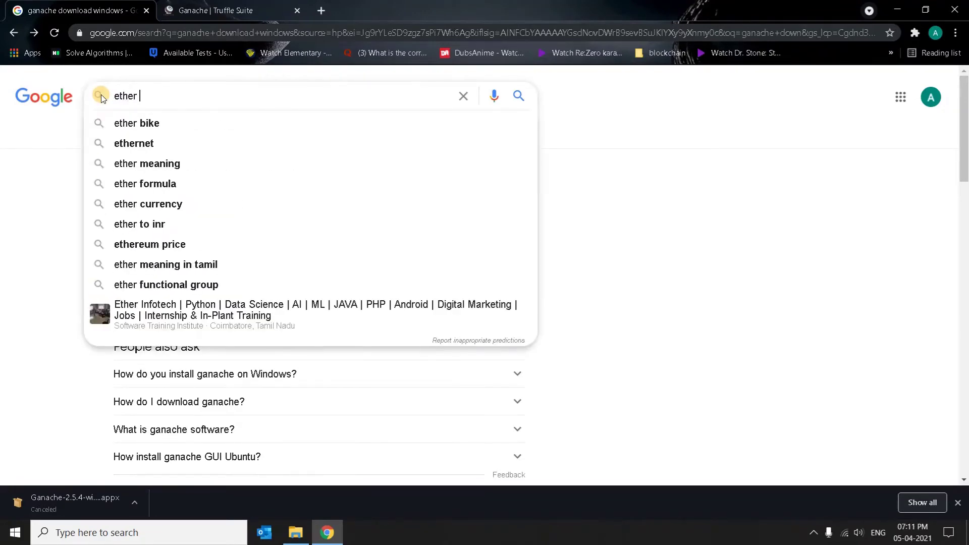
text(wallet git)
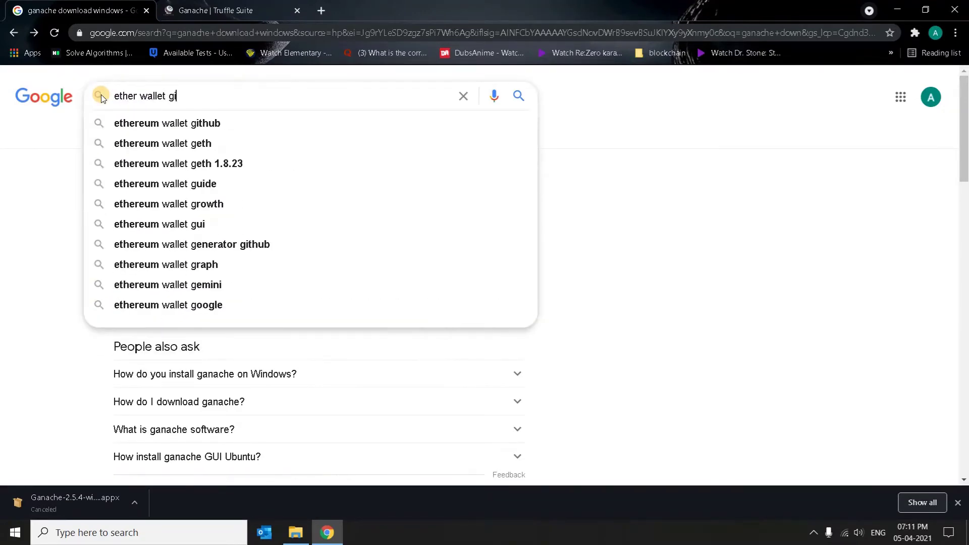
key(Down)
key(Down)
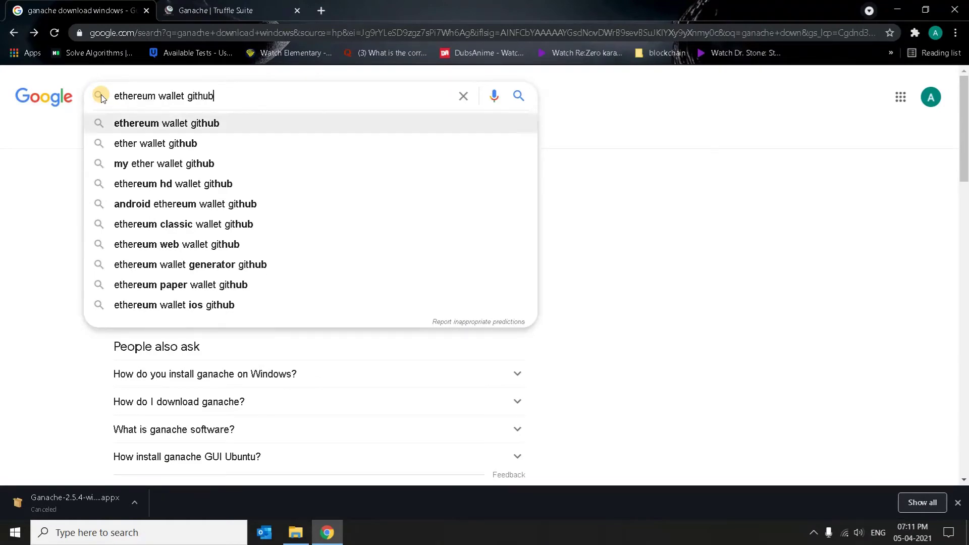
text(rela)
key(BackSpace)
text(eases)
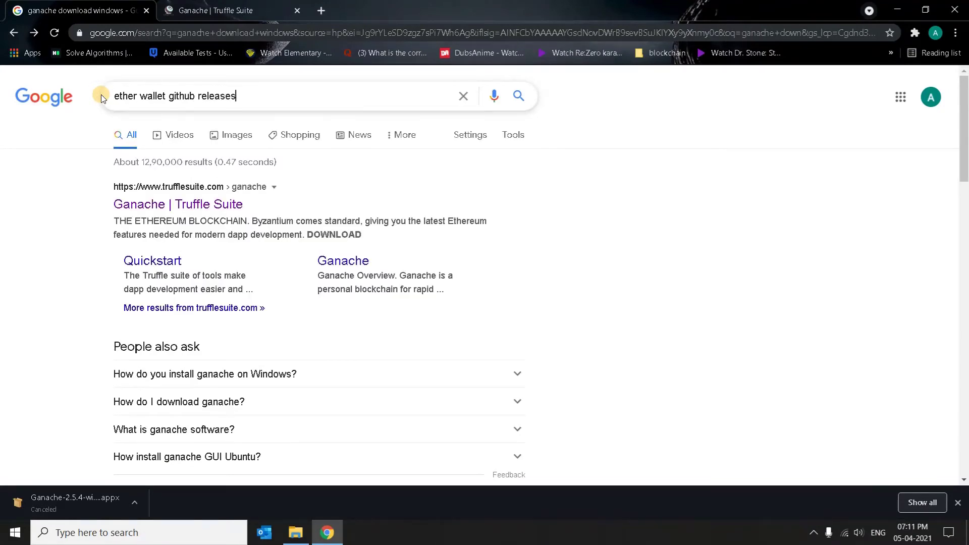
key(Return)
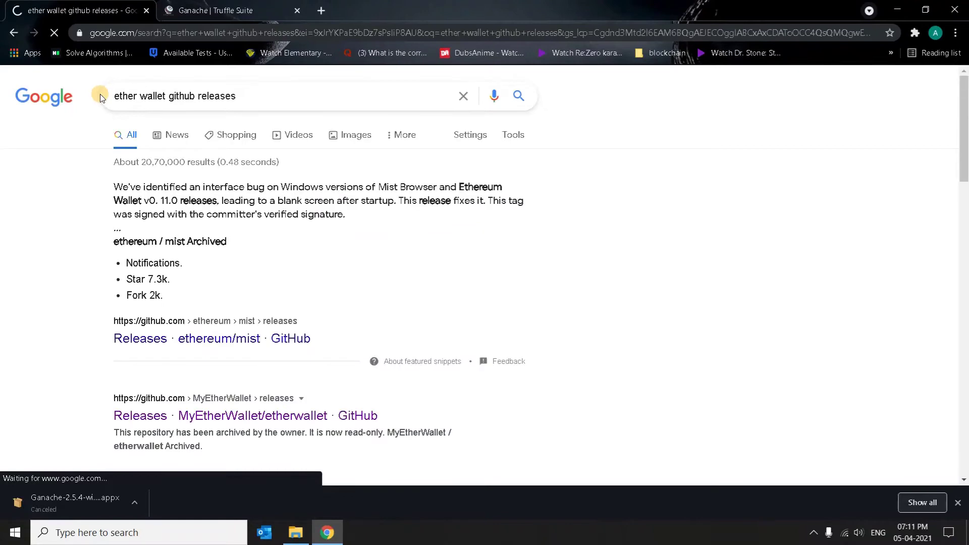
- Open the MyEtherWallet/etherwallet Releases result in a new tab
scroll(71, 256, down, 3)
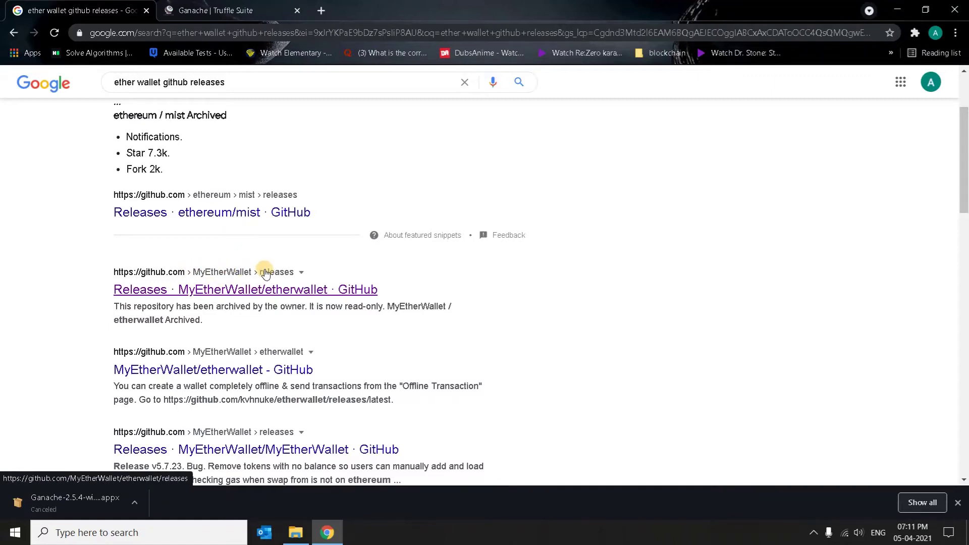
right_click(265, 289)
click(297, 300)
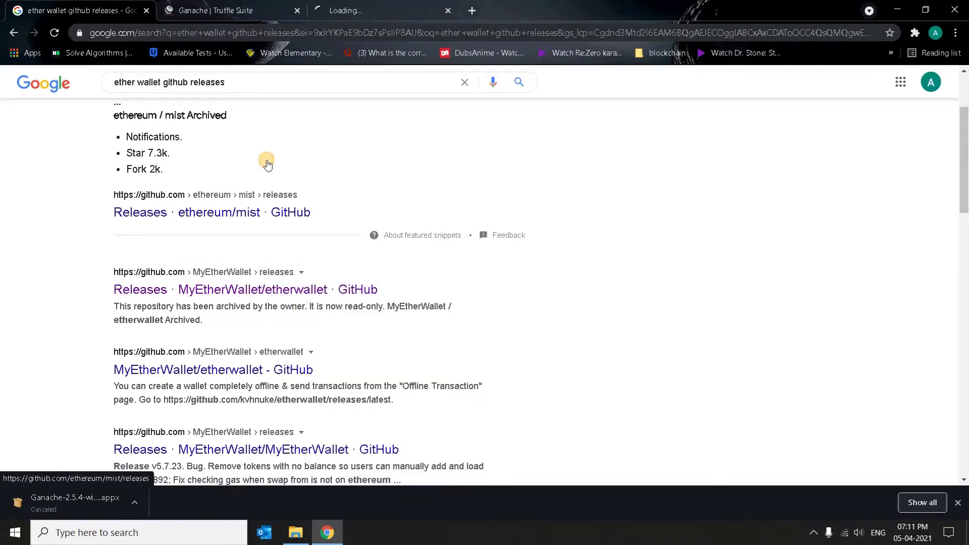
- Start downloading etherwallet-v3.40.0.zip from GitHub, cancel it, and switch to the blockchain folder
click(364, 10)
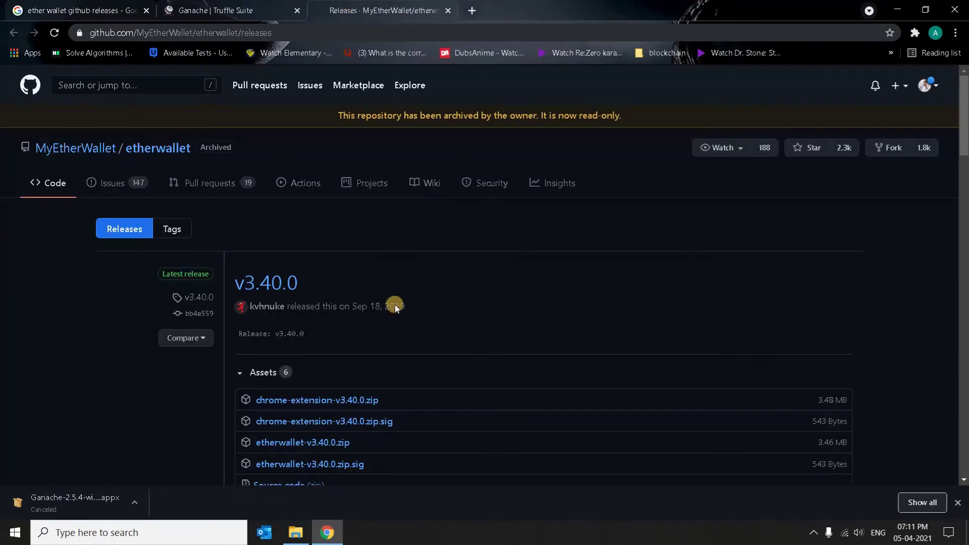
scroll(395, 306, down, 2)
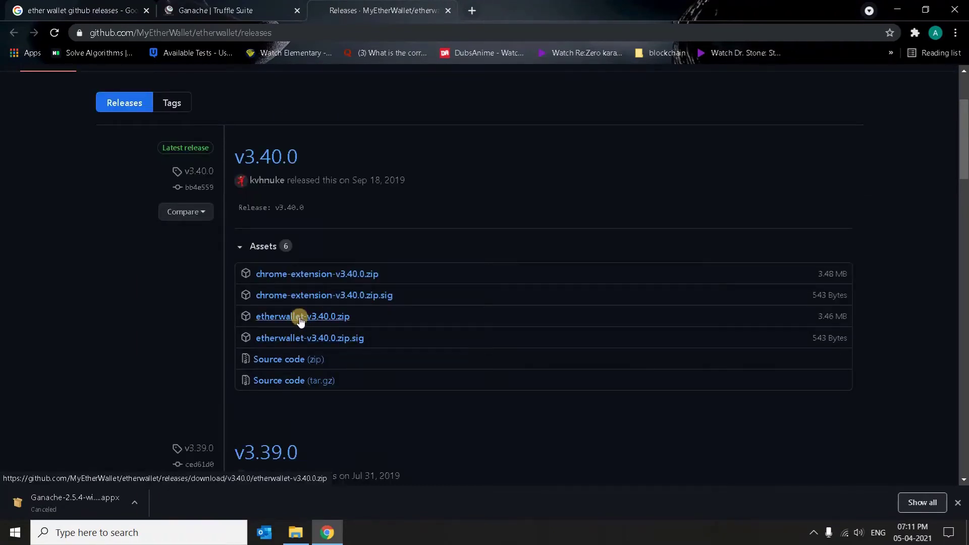
click(301, 318)
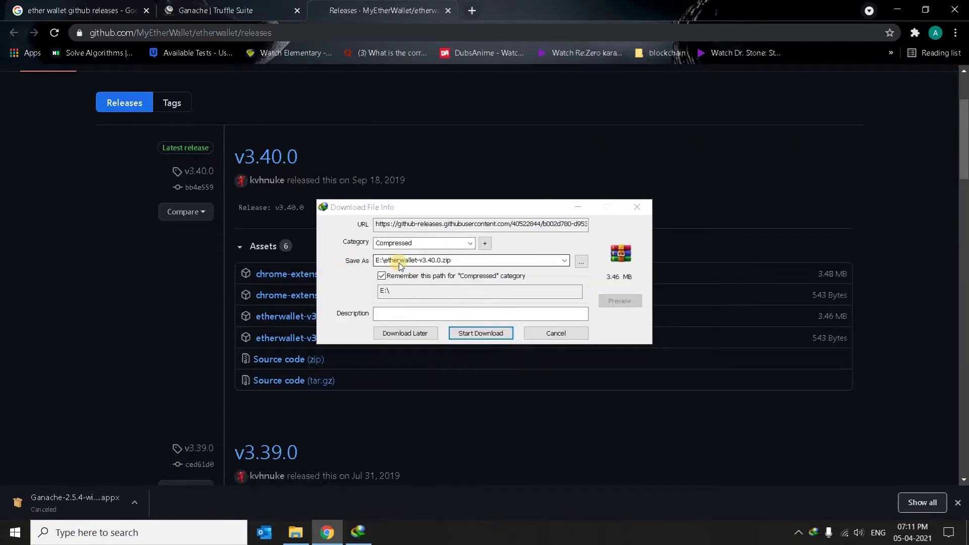
click(556, 333)
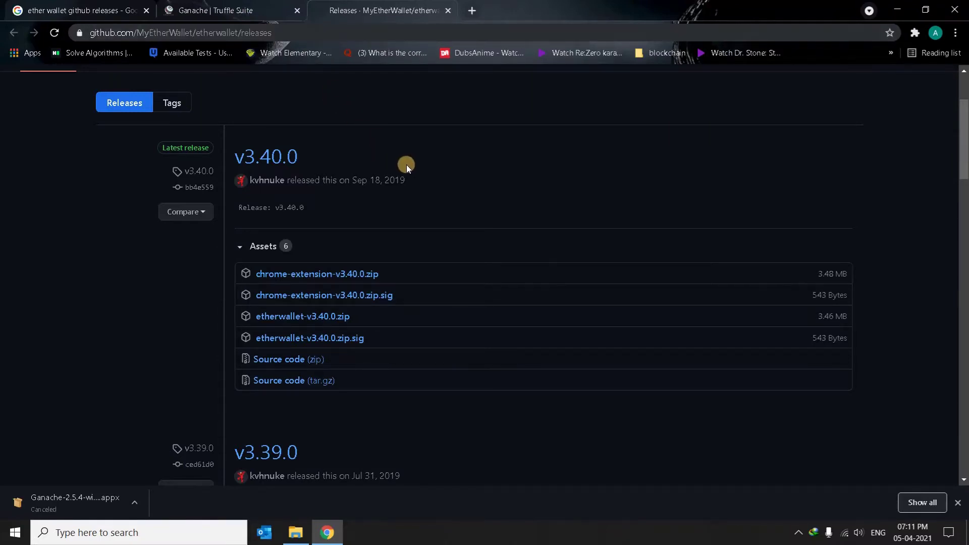
click(295, 533)
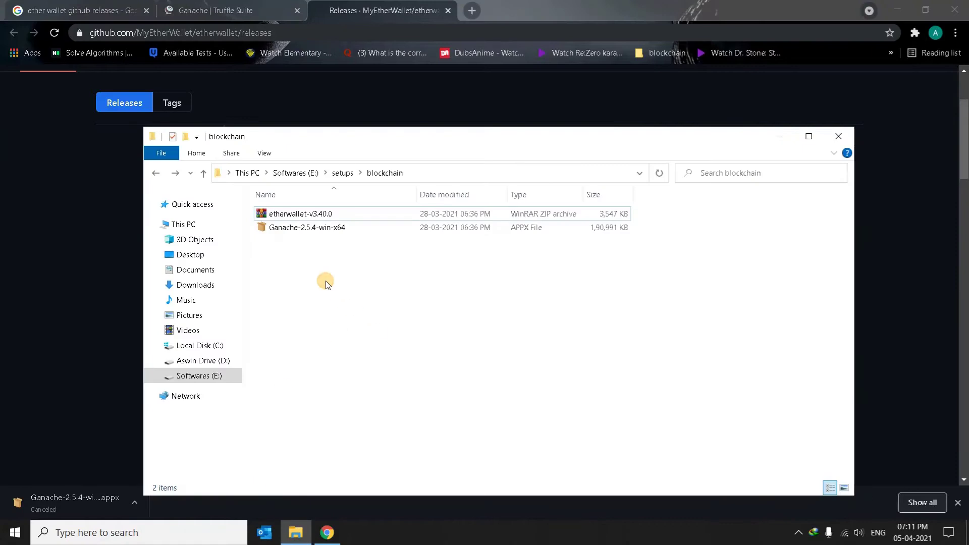
- Run Ganache-2.5.4-win-x64 and launch the already installed Ganache
double_click(322, 229)
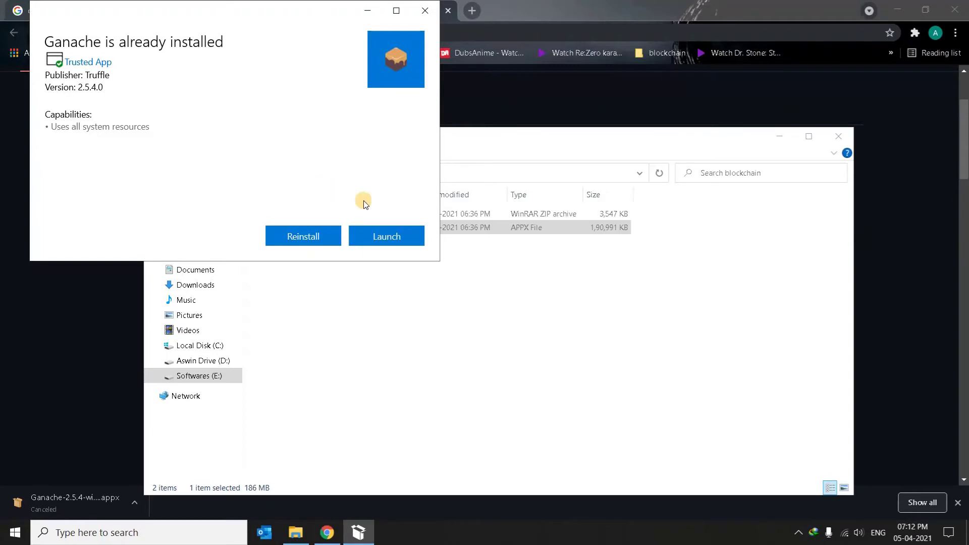
click(385, 235)
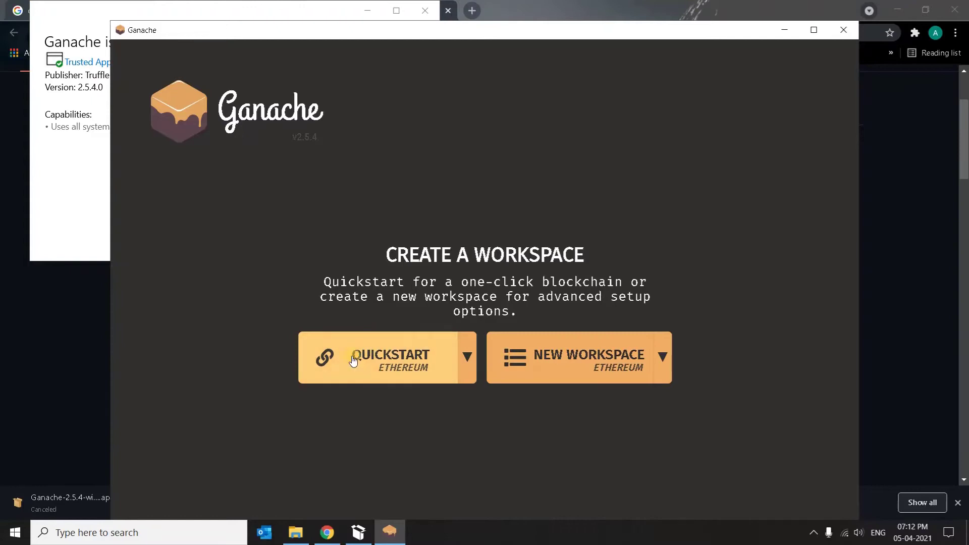
- Start a Quickstart Ethereum workspace, minimize Ganache, and close the installer dialog
click(387, 360)
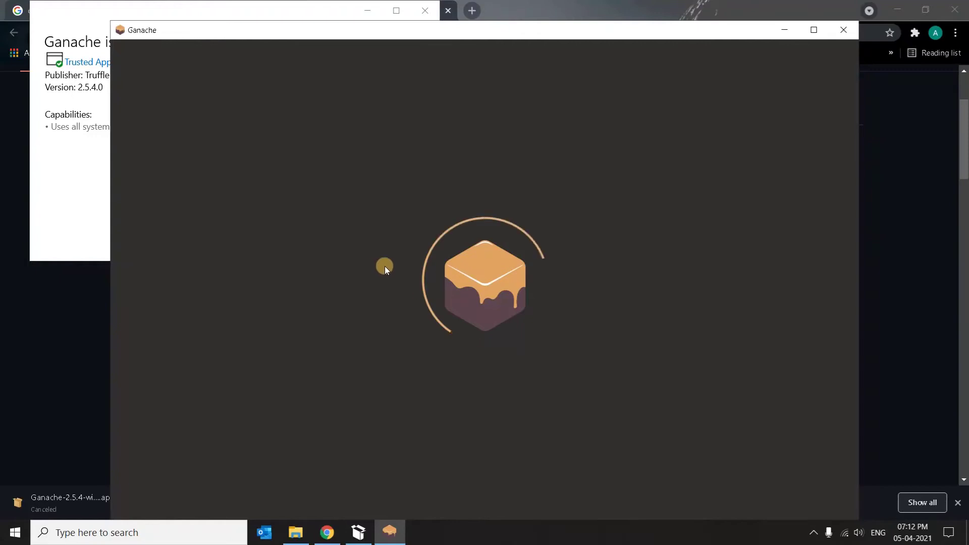
click(786, 29)
click(426, 10)
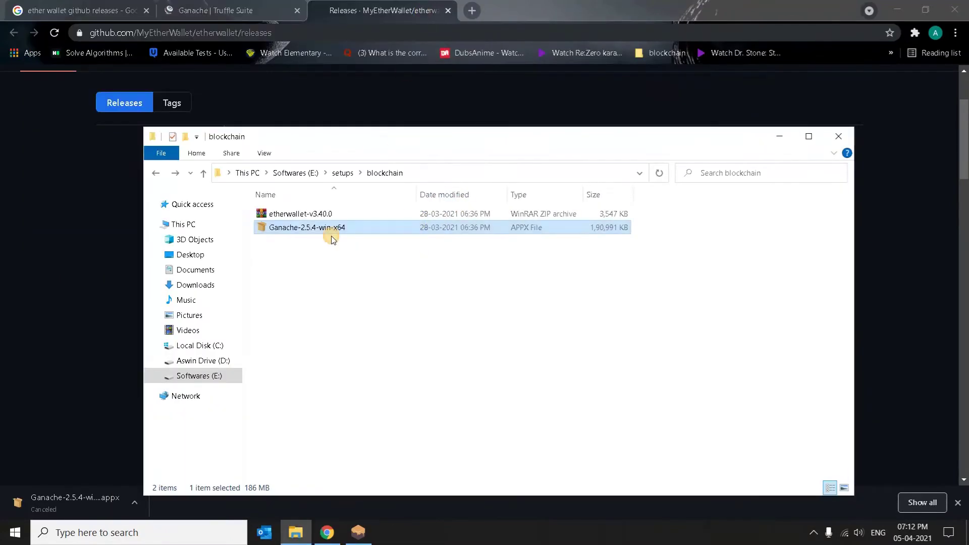
- Extract etherwallet-v3.40.0 here and open its index page in Chrome
click(302, 266)
right_click(289, 216)
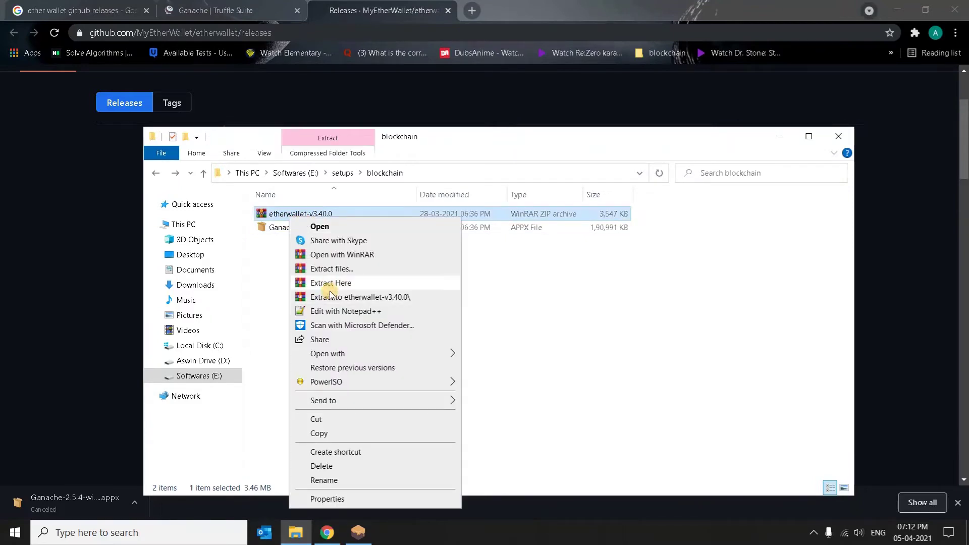
click(348, 284)
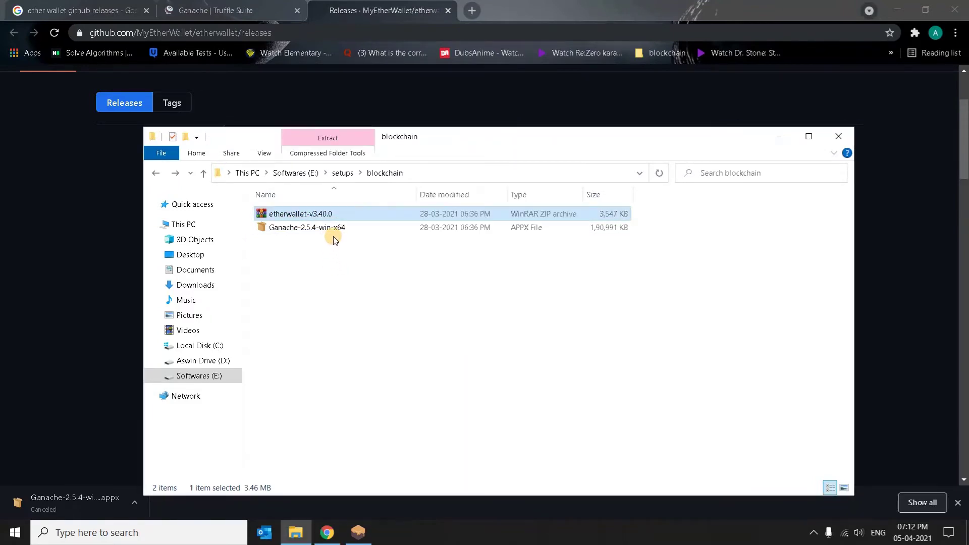
double_click(303, 214)
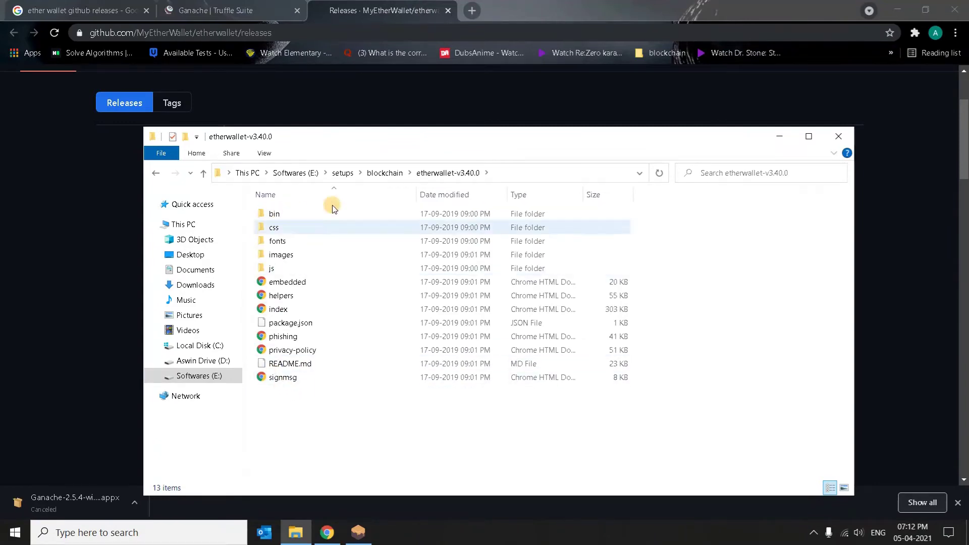
double_click(278, 310)
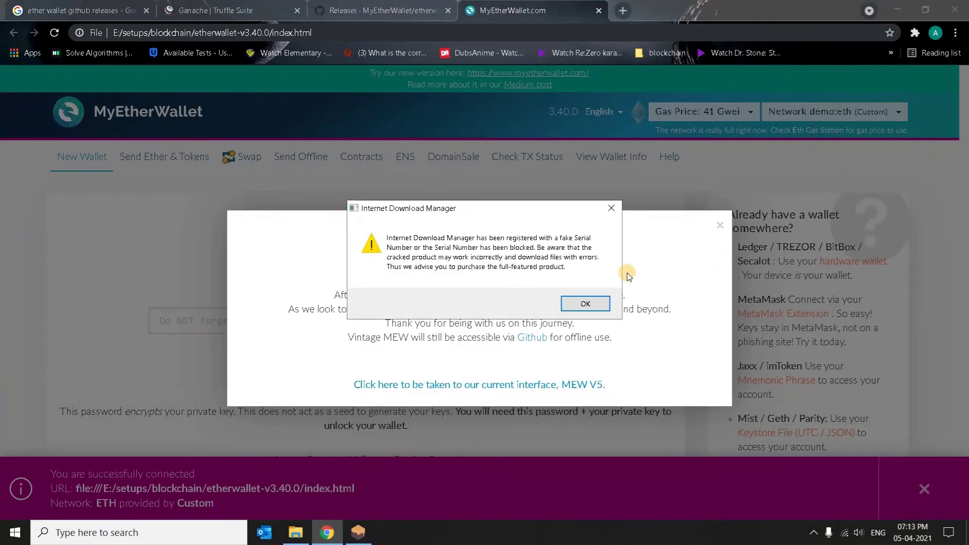
- Dismiss the download manager prompts and close the Vintage MEW removal notice
click(586, 304)
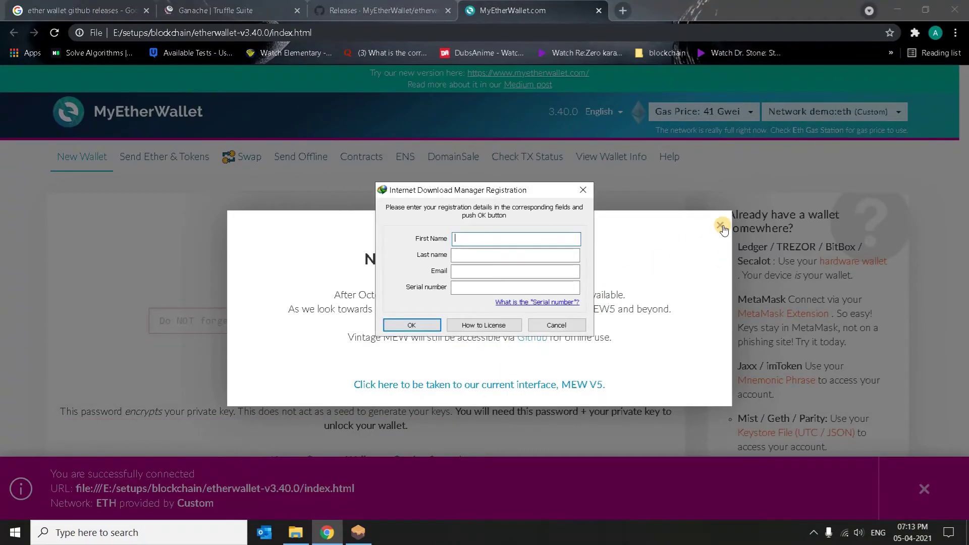
click(539, 324)
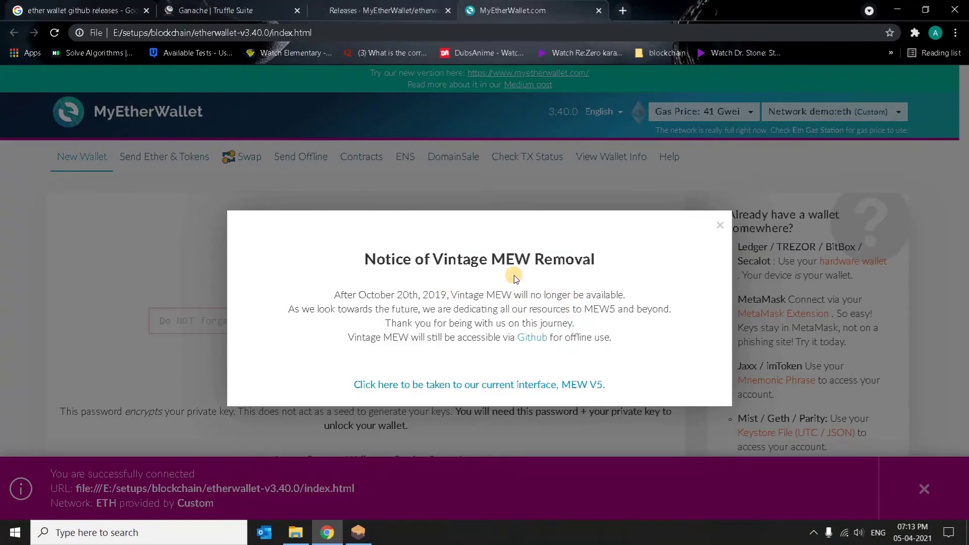
click(720, 225)
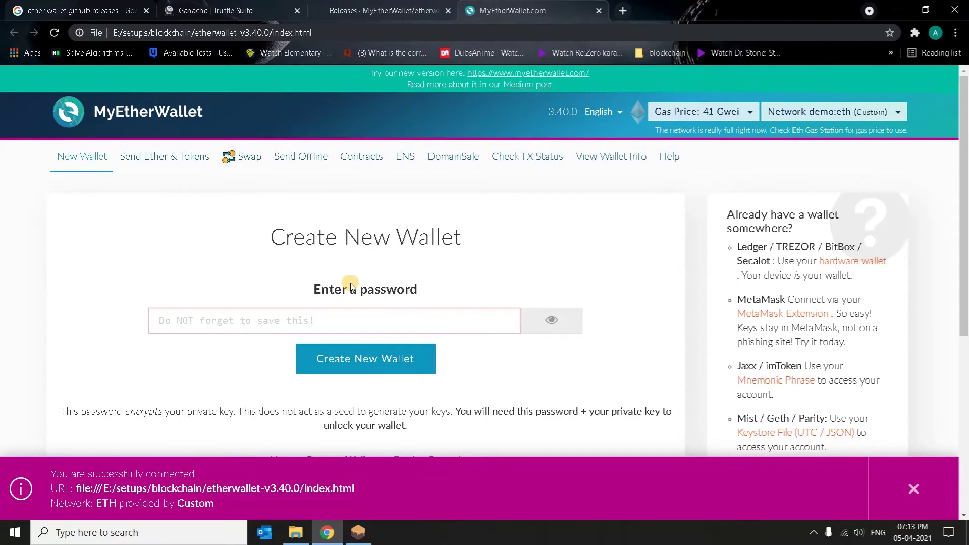
- Enter a wallet password, create the new wallet, and bring Ganache's accounts to the front
click(272, 322)
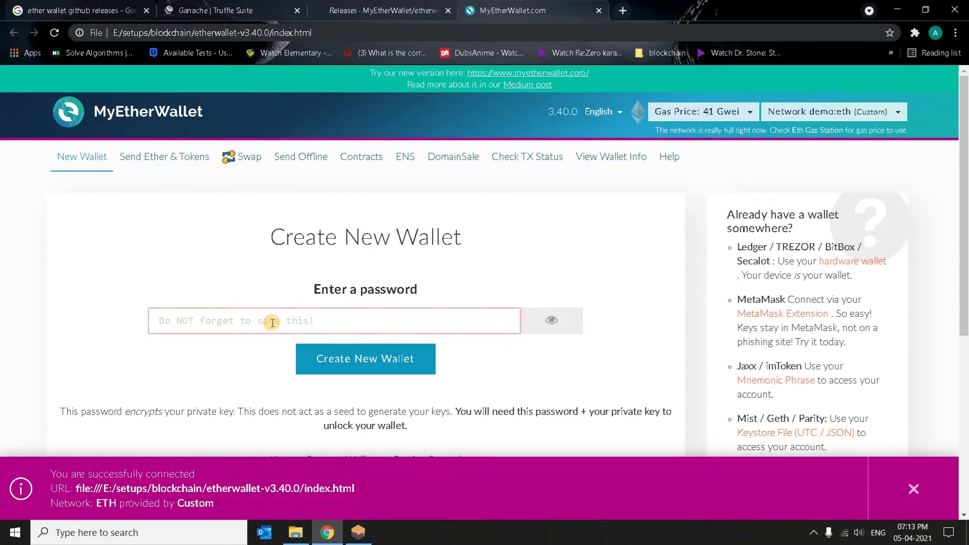
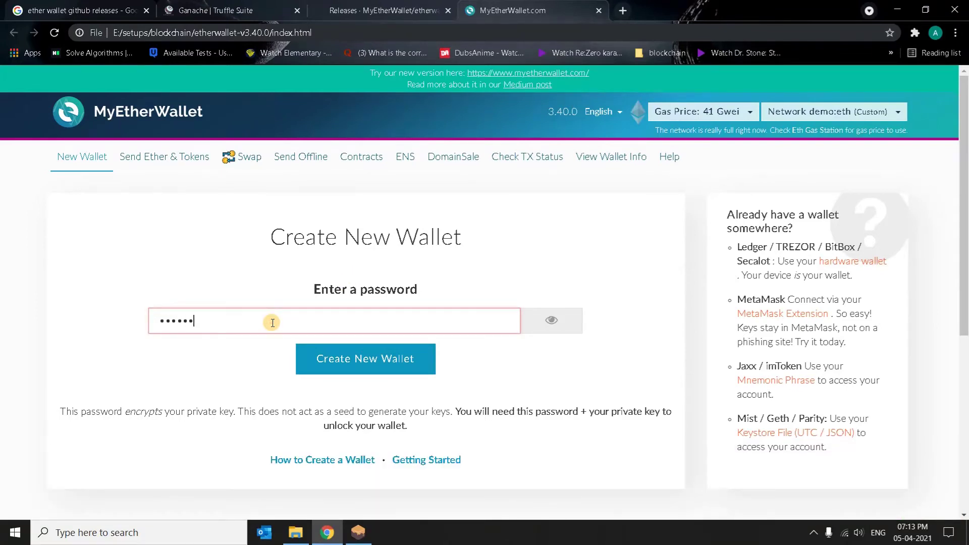
click(548, 321)
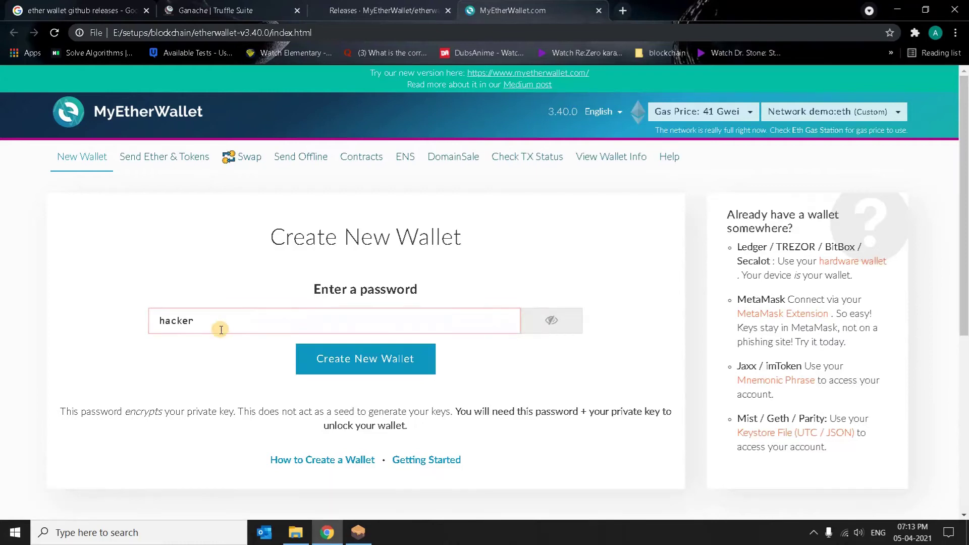
click(369, 367)
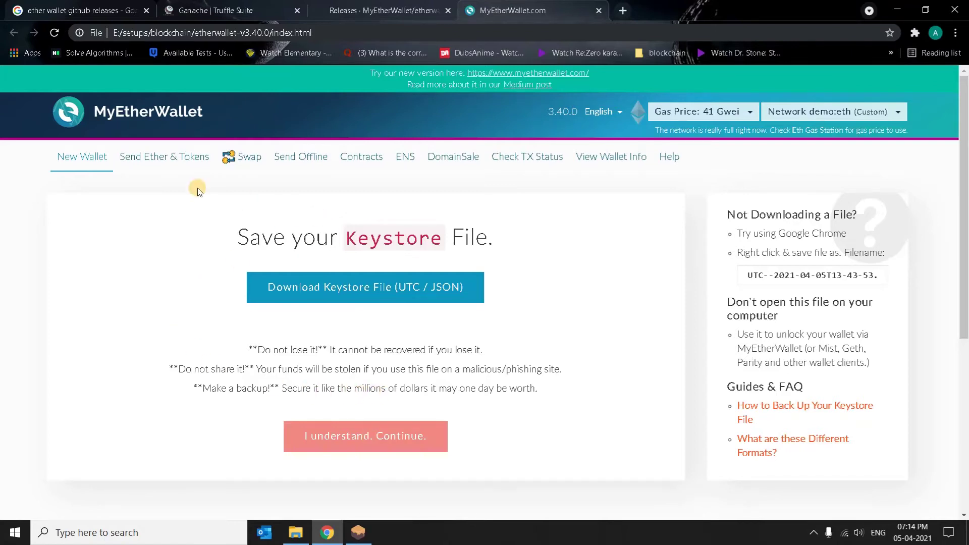
click(359, 532)
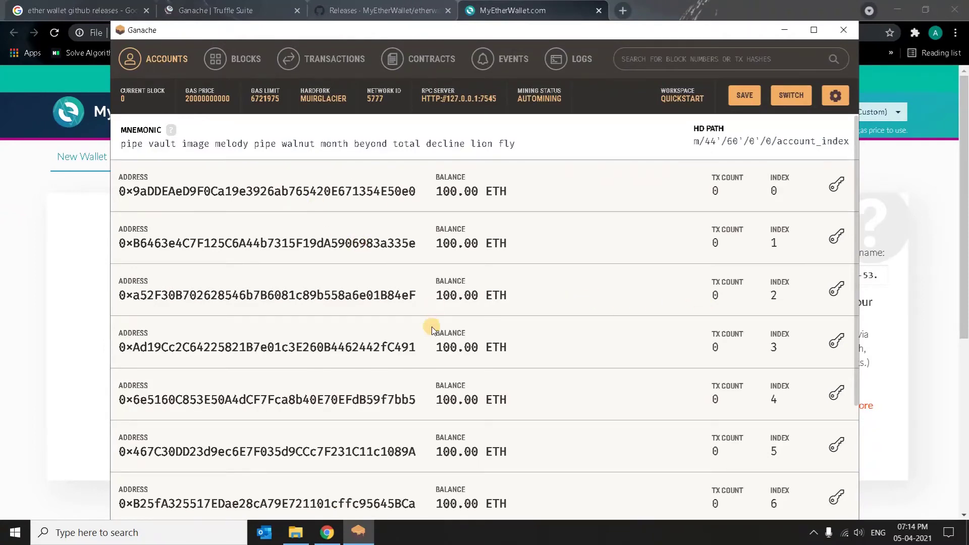
scroll(404, 320, down, 3)
scroll(530, 336, up, 3)
click(783, 30)
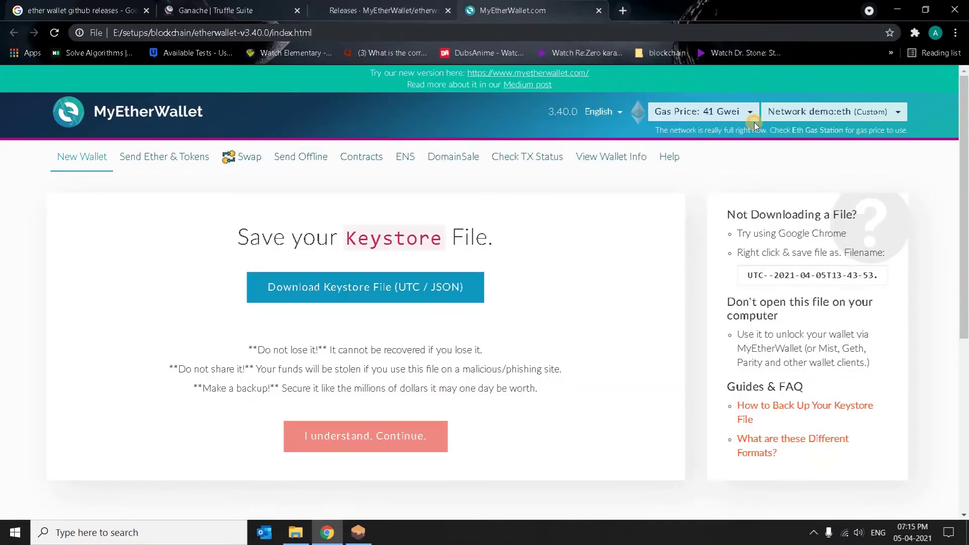
- Choose Add Custom Network / Node from the bottom of the Network dropdown
click(845, 113)
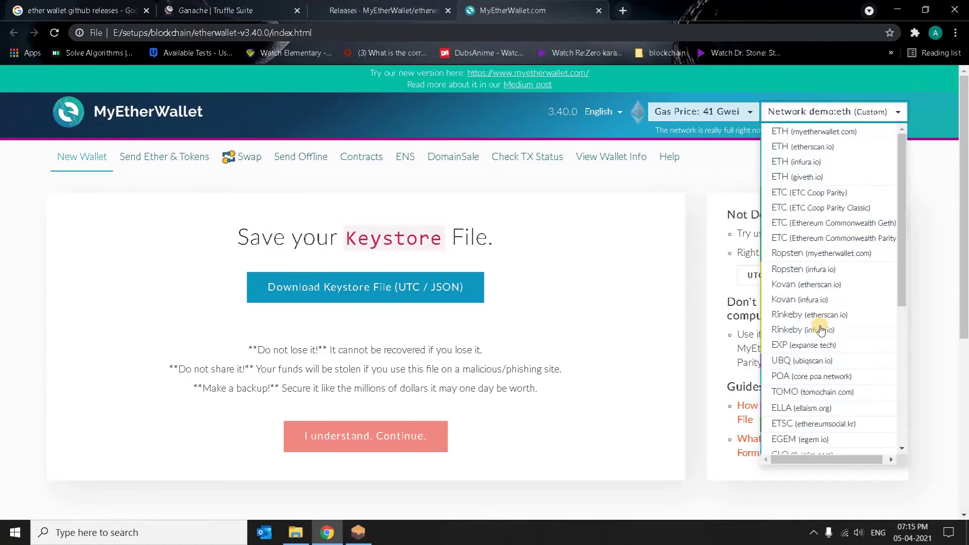
scroll(824, 373, down, 5)
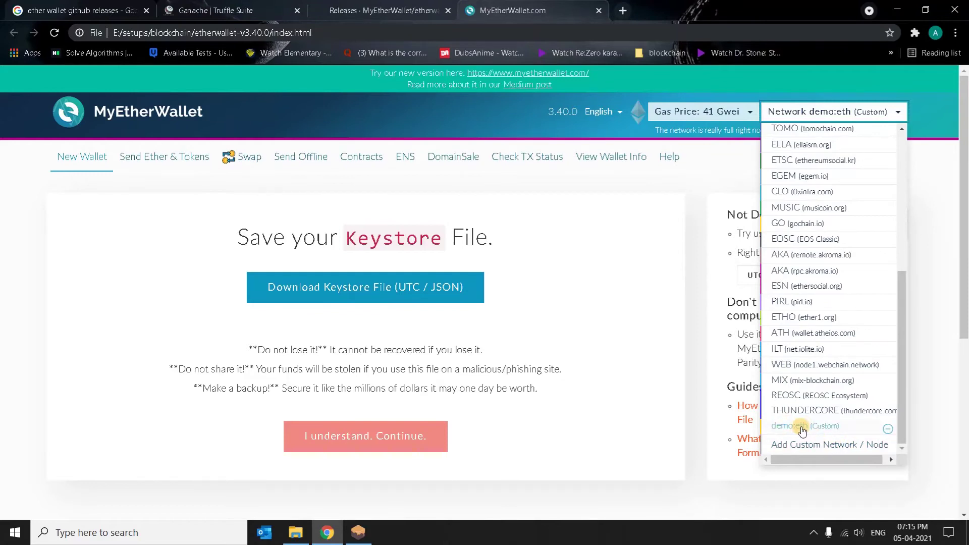
click(825, 444)
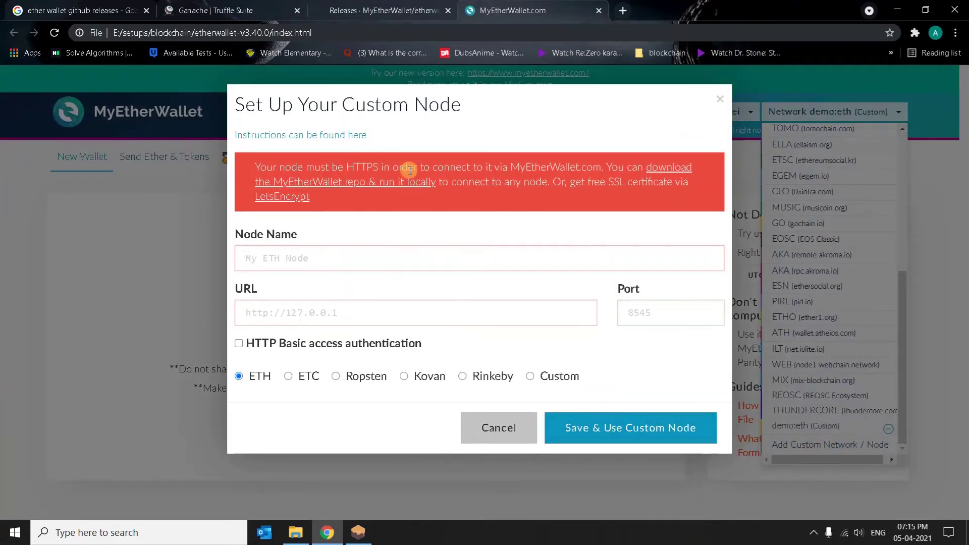
click(358, 532)
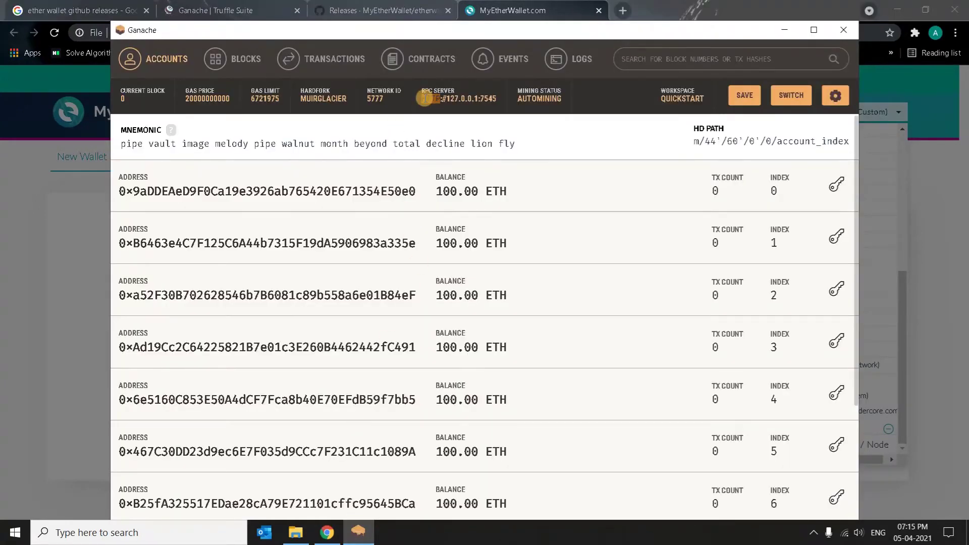
drag(428, 100, 500, 105)
key(ctrl+c)
click(784, 30)
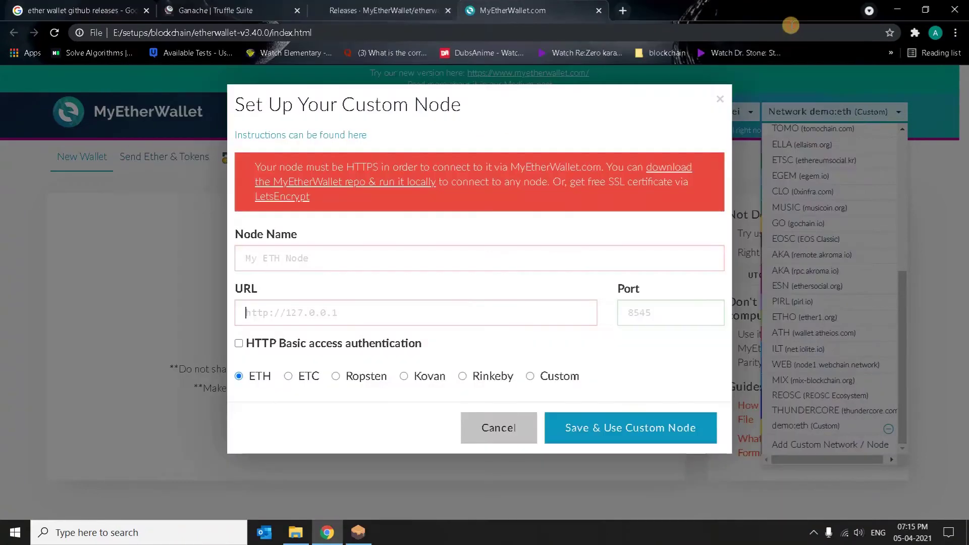
click(324, 316)
key(ctrl+v)
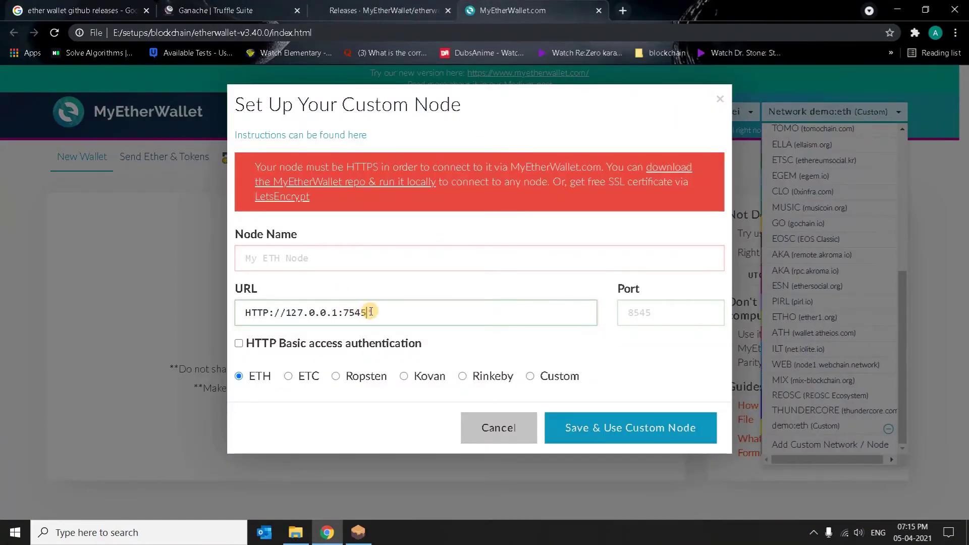
drag(371, 313, 343, 312)
key(BackSpace)
key(BackSpace)
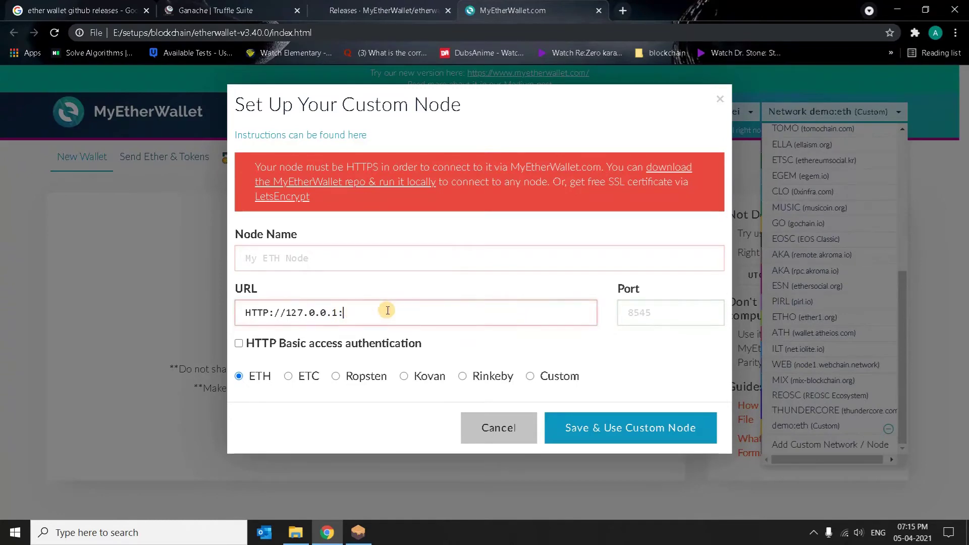
click(655, 312)
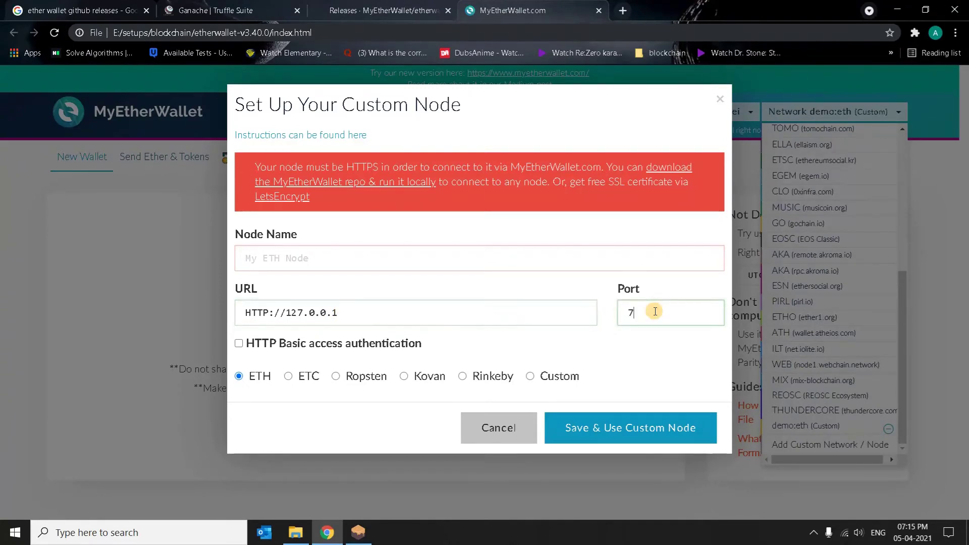
- Name the node 'smart contract project' and save and use it
click(369, 250)
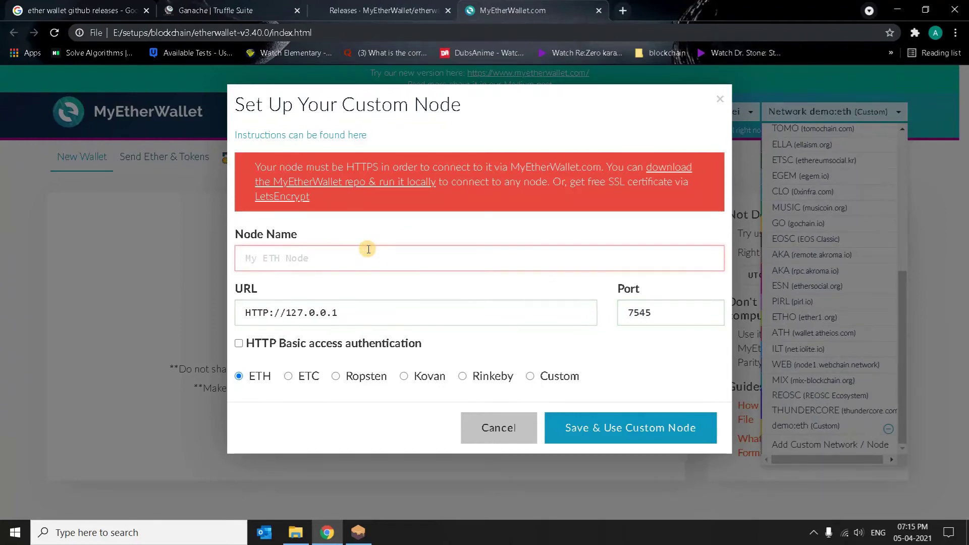
text(smart contract project)
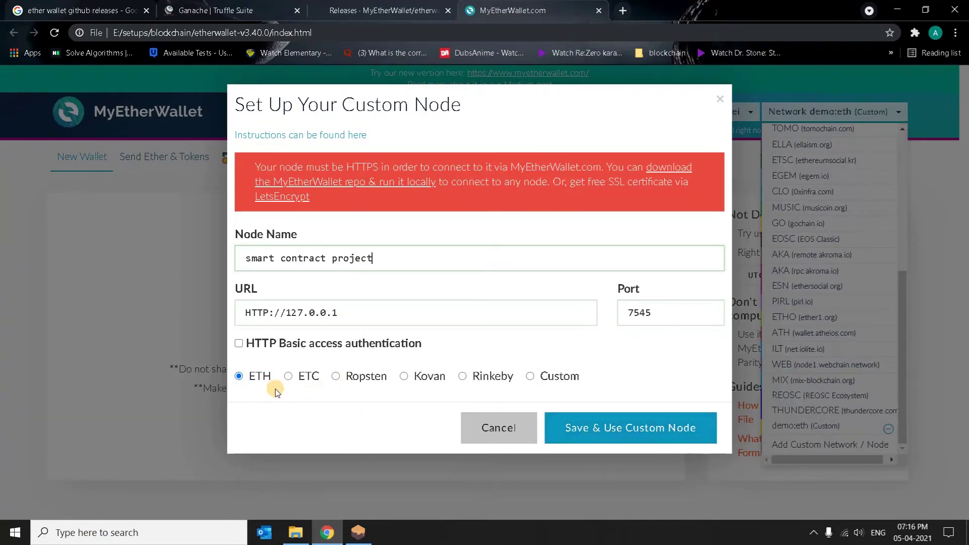
click(640, 437)
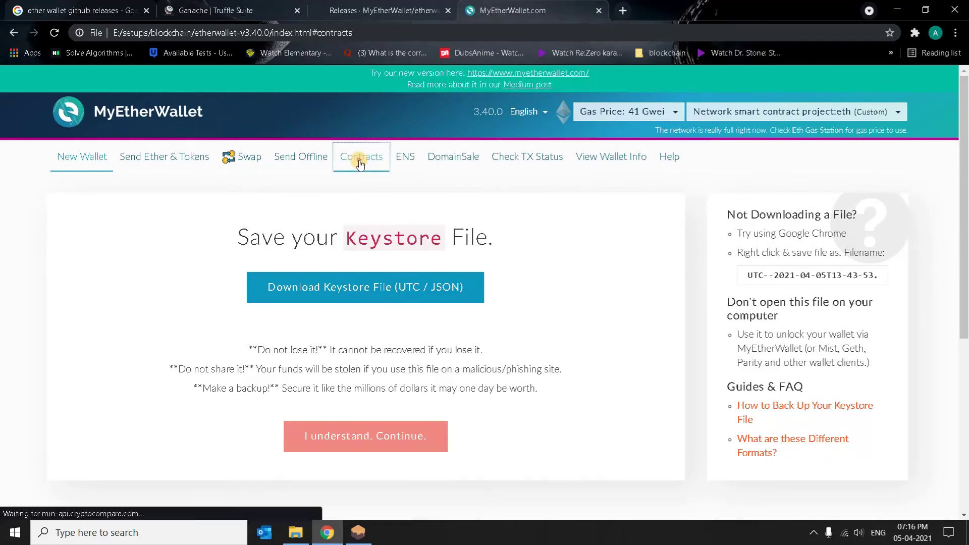
- Go to Contracts and choose Deploy Contract to show the empty Byte Code and Gas Limit fields
click(383, 162)
scroll(290, 270, down, 1)
scroll(290, 273, down, 1)
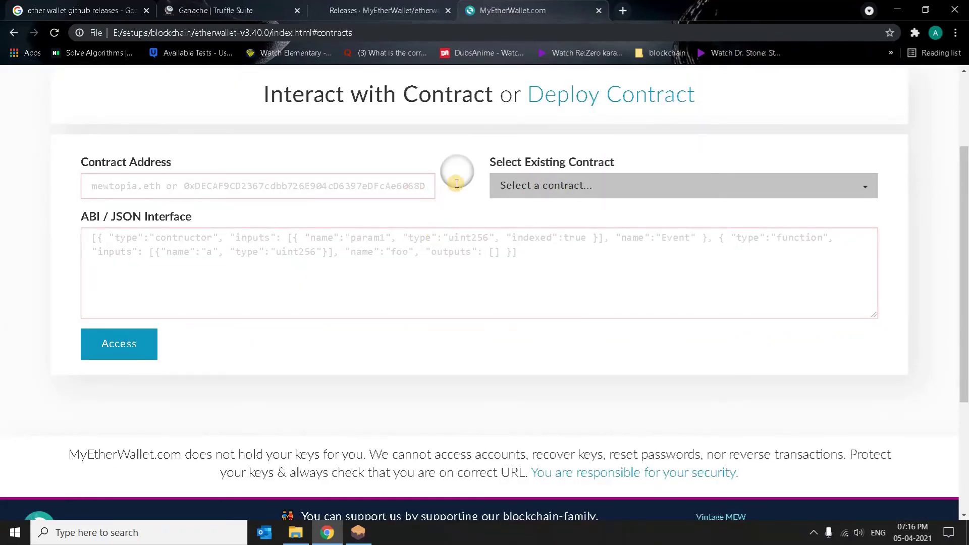
click(568, 100)
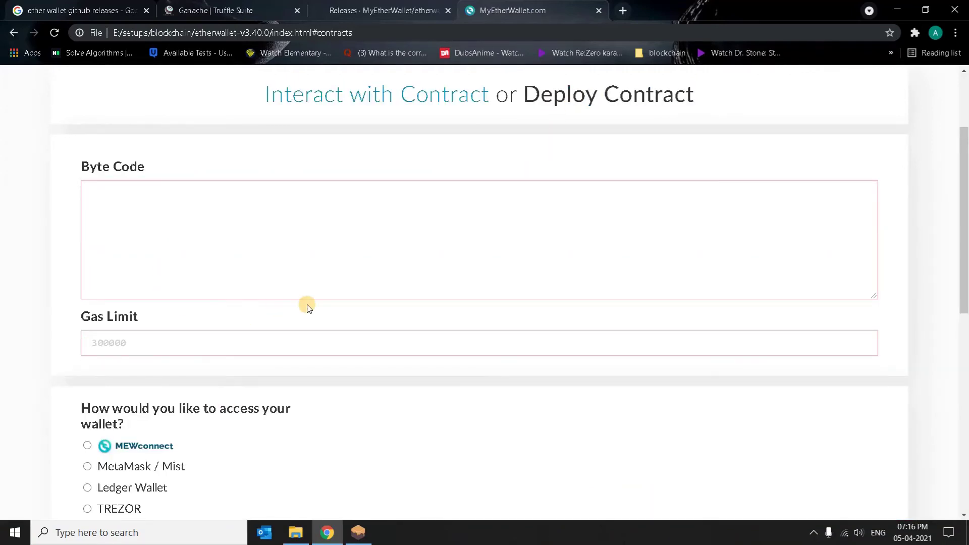
scroll(308, 305, up, 1)
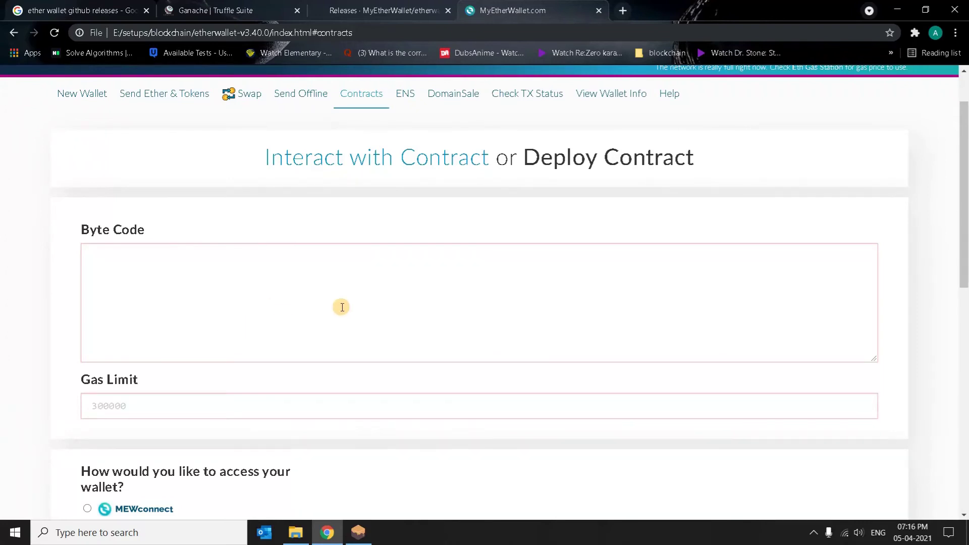
- Replace the Google query with 'remix ethereum' and open the Remix - Ethereum IDE result
click(76, 10)
drag(225, 82, 82, 216)
scroll(76, 225, up, 3)
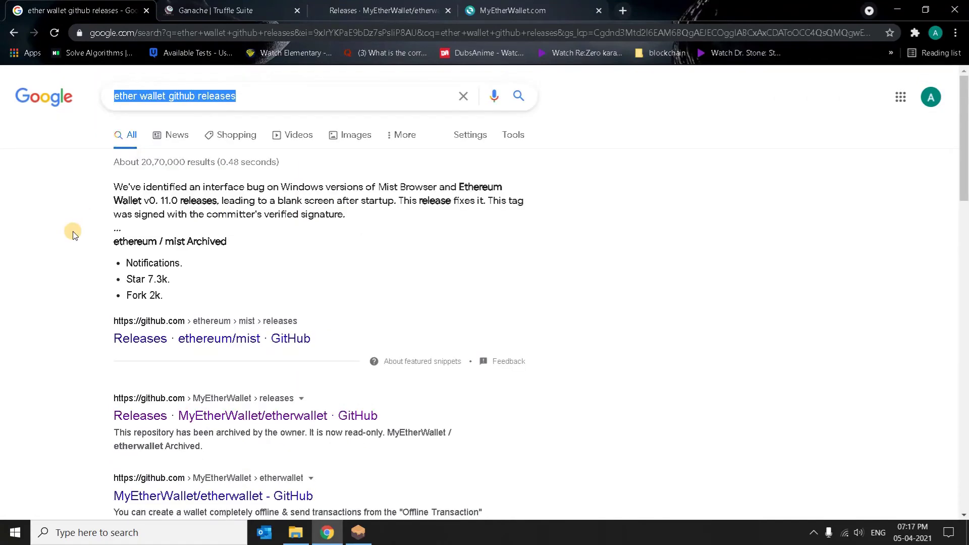
text(remix)
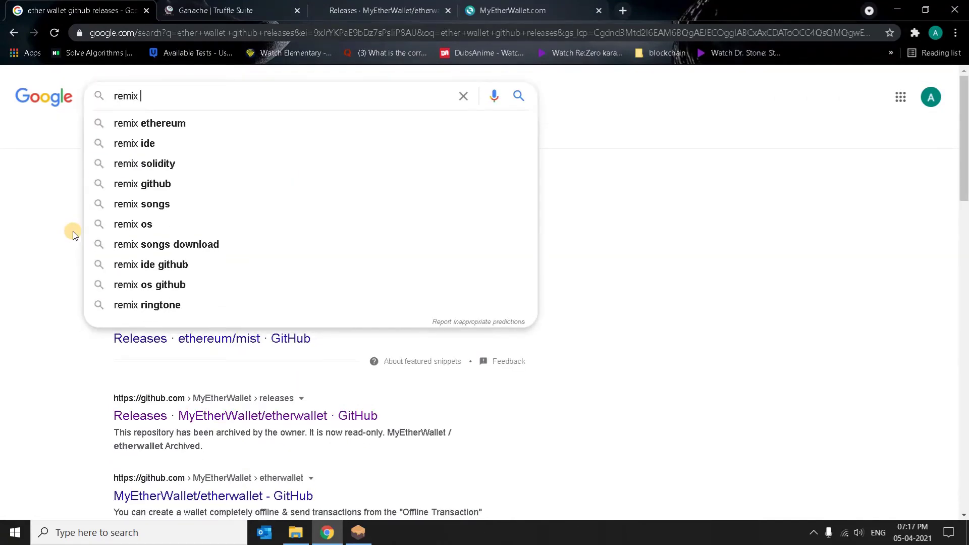
key(Down)
key(Return)
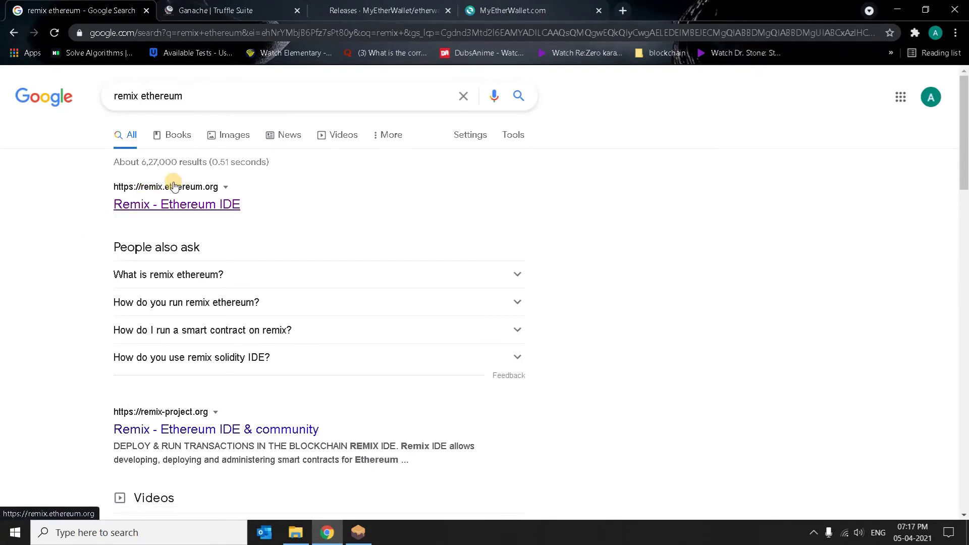
click(174, 211)
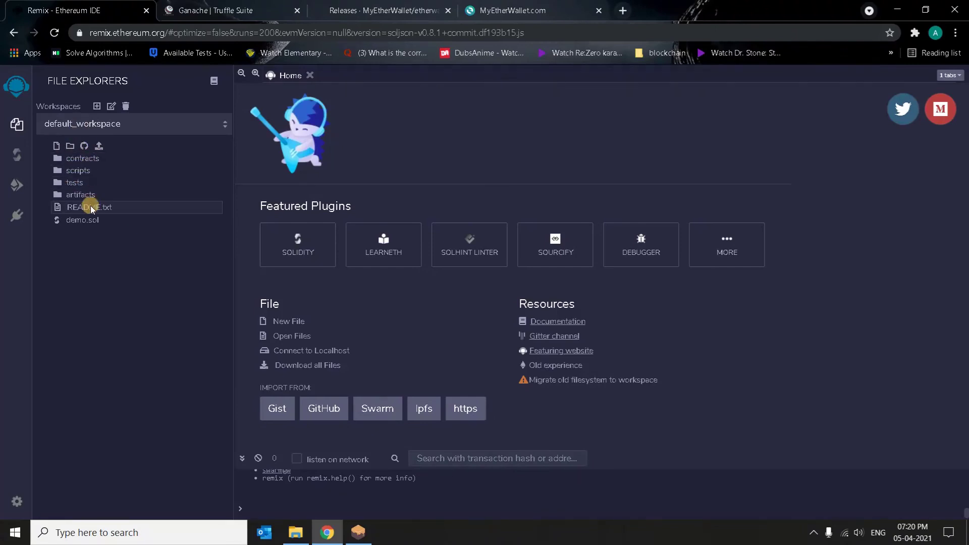
- View the Solidity Compiler panel, go back to File Explorers, then return to the MyEtherWallet tab
click(17, 160)
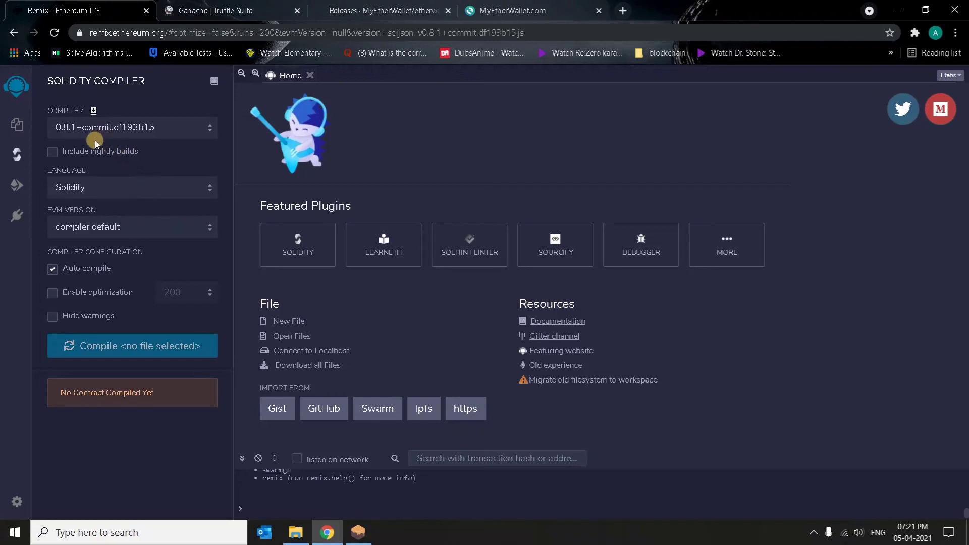
click(17, 125)
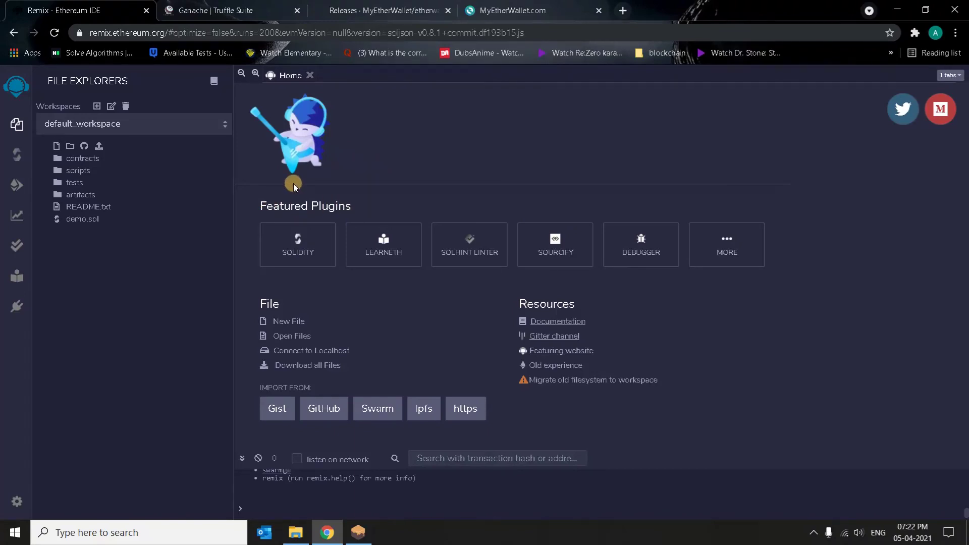
click(530, 10)
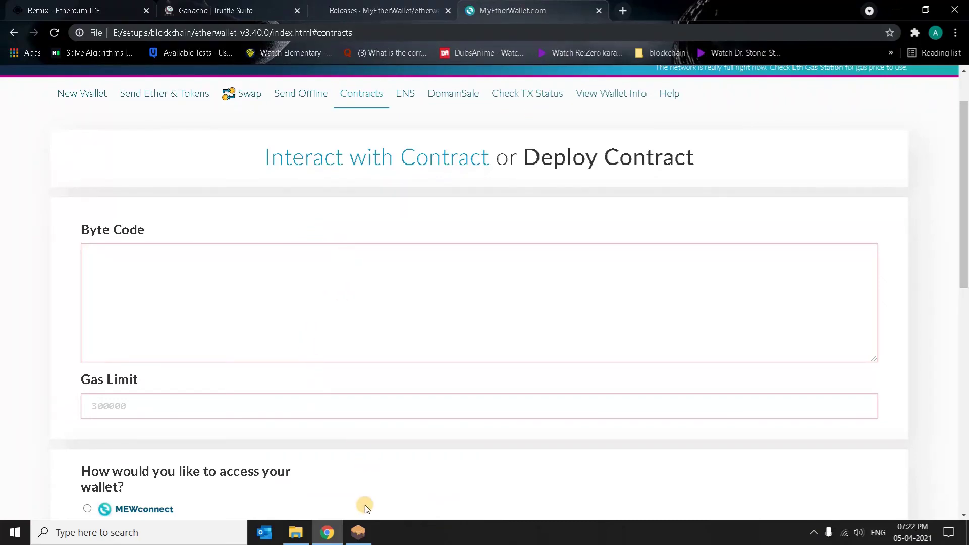
- Restore Ganache's Quickstart account list (100.00 ETH each) and clear the RPC address selection
click(359, 530)
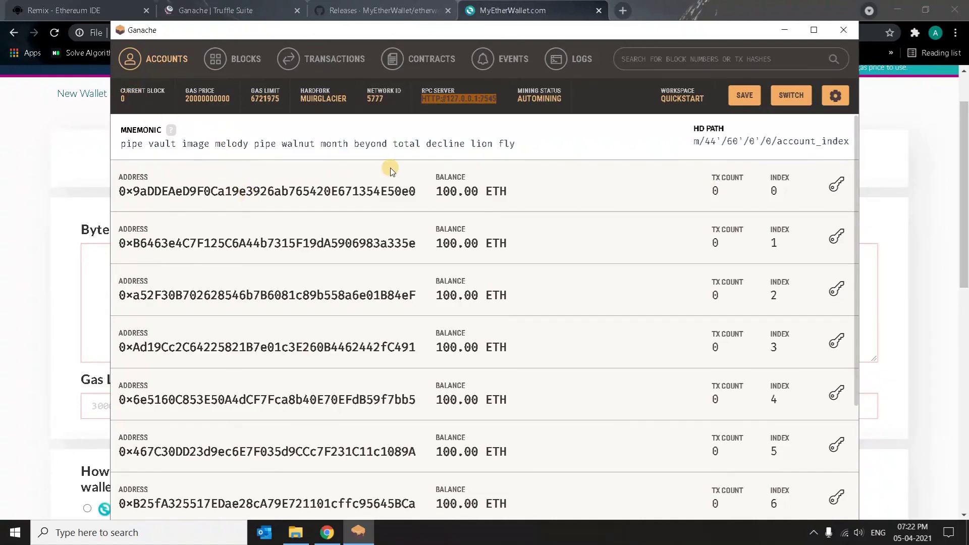
click(503, 105)
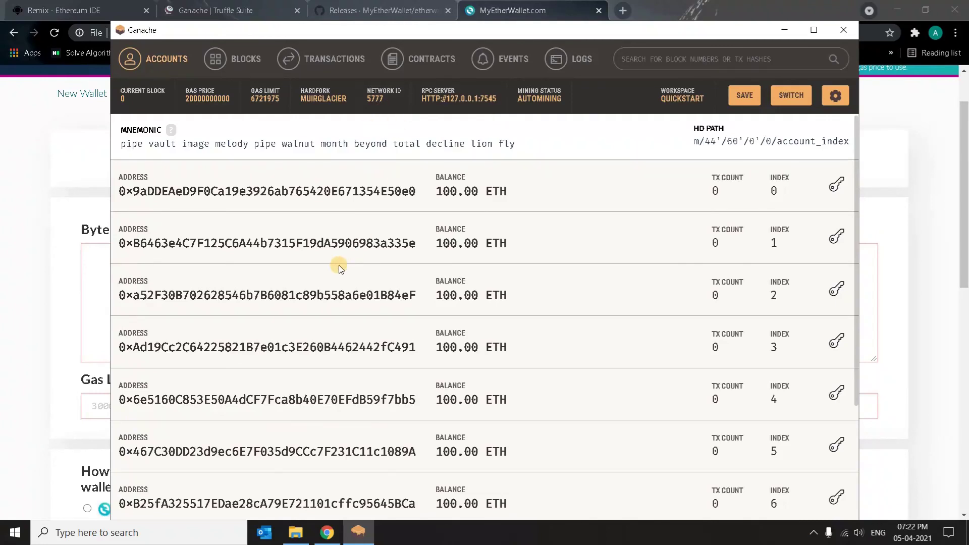